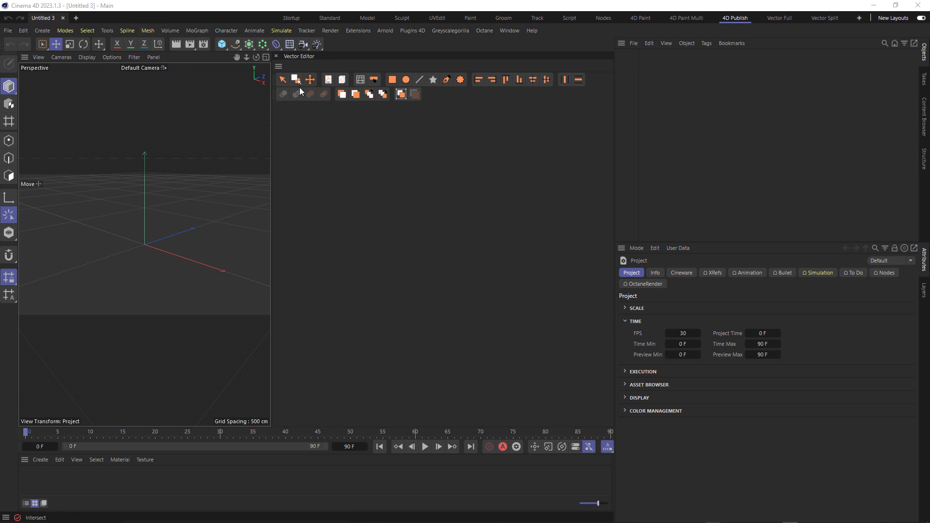
# Create a new PDF page with a 560 by 320 3D View area across its upper part
pyautogui.click(329, 81)
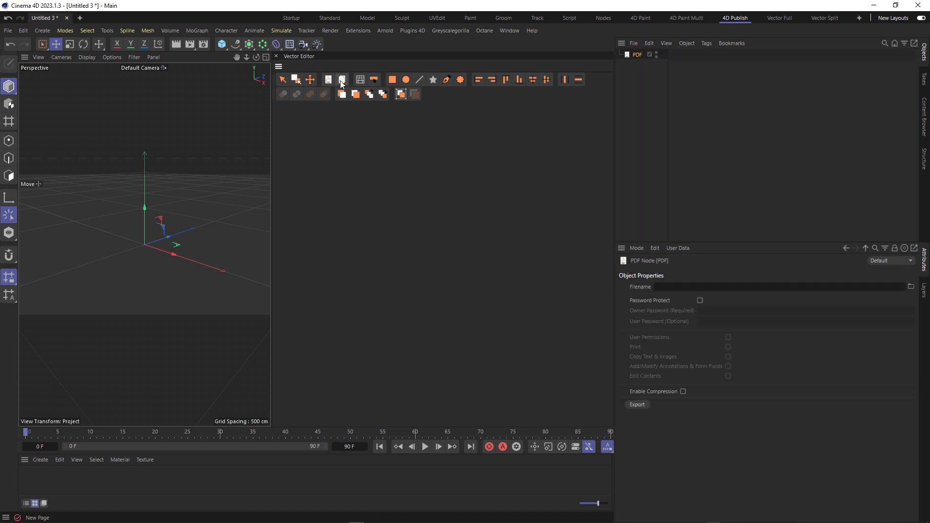
pyautogui.click(342, 81)
pyautogui.click(360, 79)
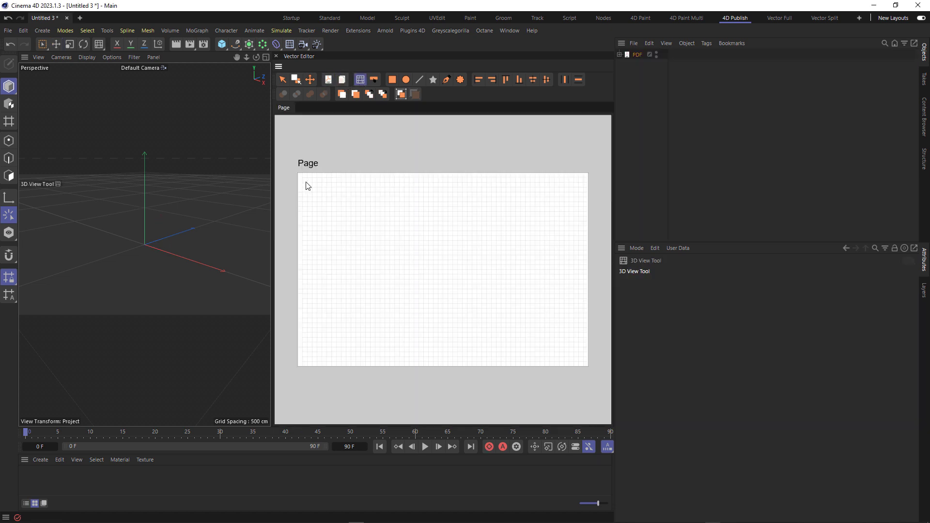
pyautogui.moveTo(307, 177); pyautogui.dragTo(578, 332)
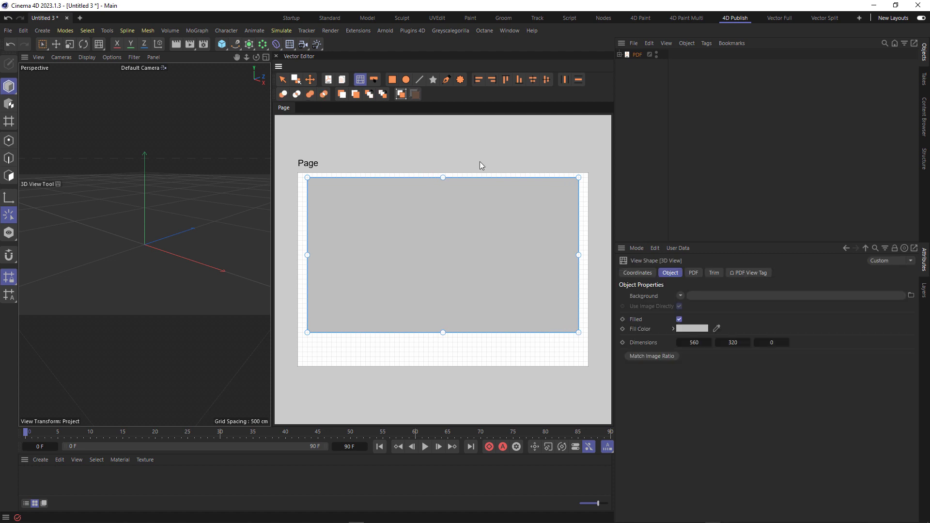
# Draw two side-by-side buttons beneath the 3D view, aligned to its left and right edges
pyautogui.click(373, 80)
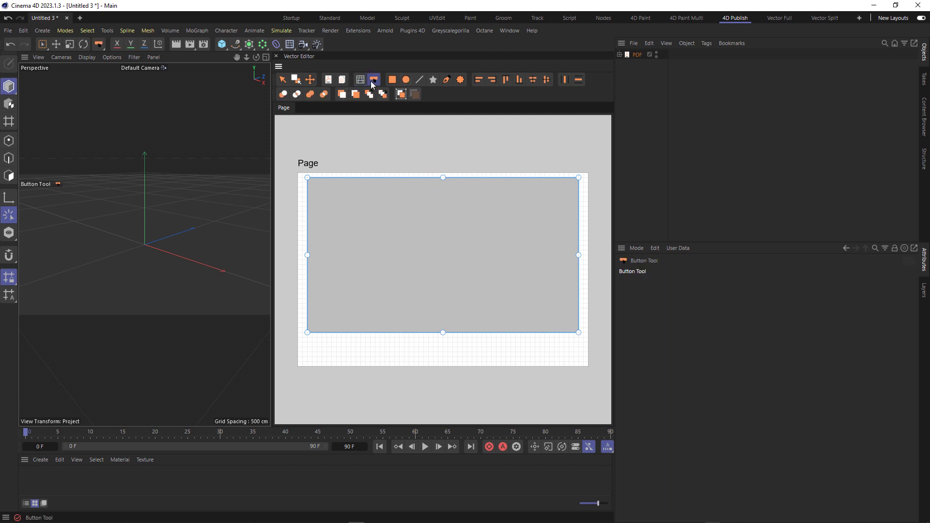
pyautogui.moveTo(307, 340); pyautogui.dragTo(453, 373)
pyautogui.click(310, 79)
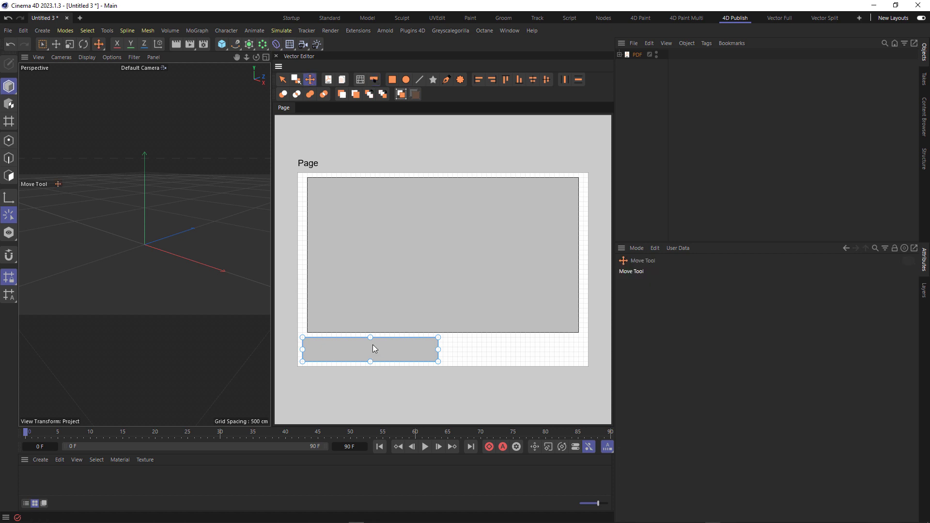
pyautogui.moveTo(375, 347); pyautogui.dragTo(524, 346)
pyautogui.moveTo(584, 352); pyautogui.dragTo(578, 349)
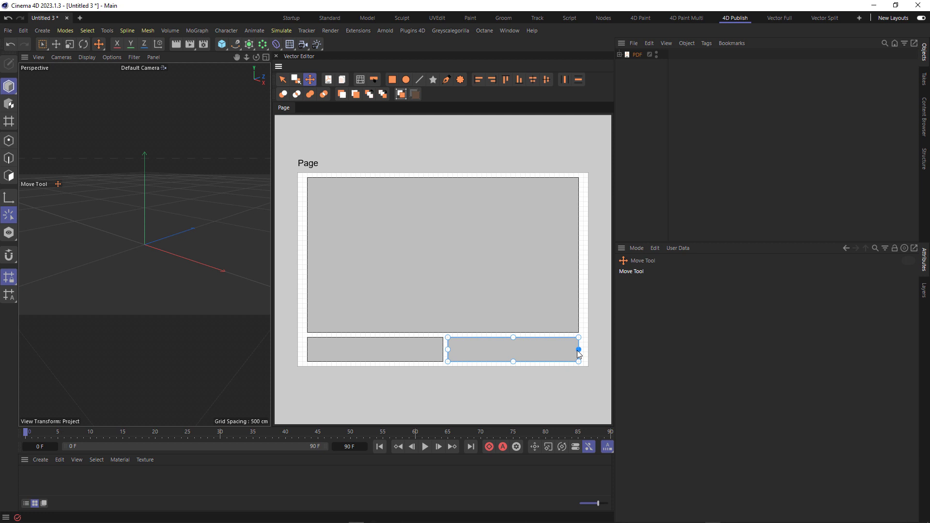
# Label the right button Blue and the left button Red
pyautogui.click(480, 348)
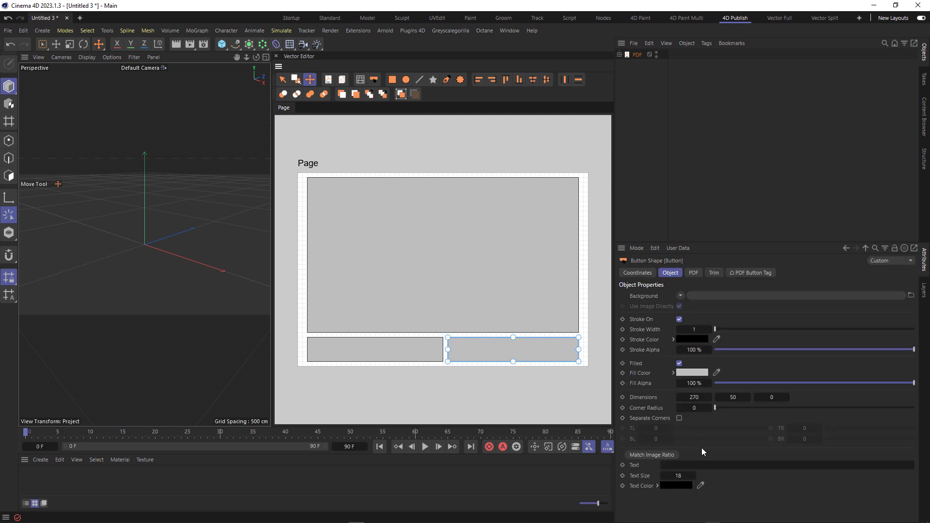
pyautogui.click(704, 464)
pyautogui.write('B')
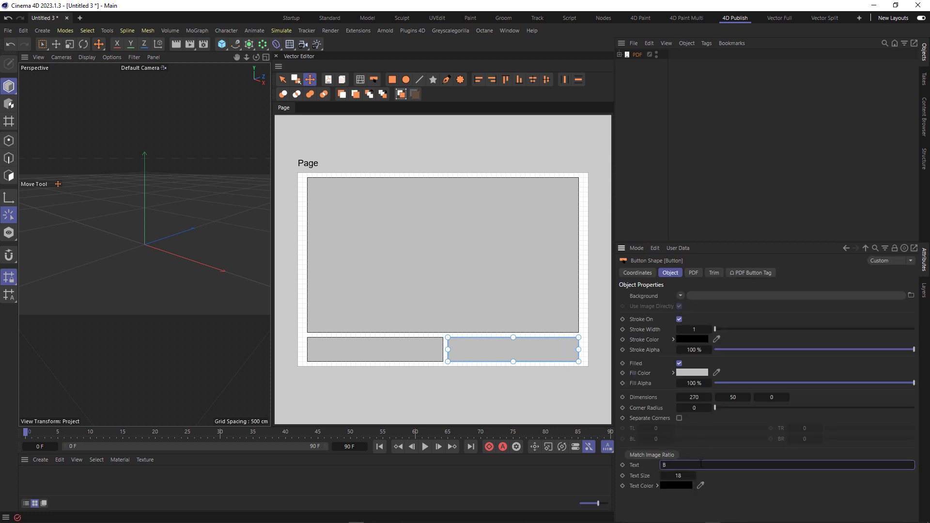
pyautogui.write('lue')
pyautogui.press('Return')
pyautogui.click(386, 349)
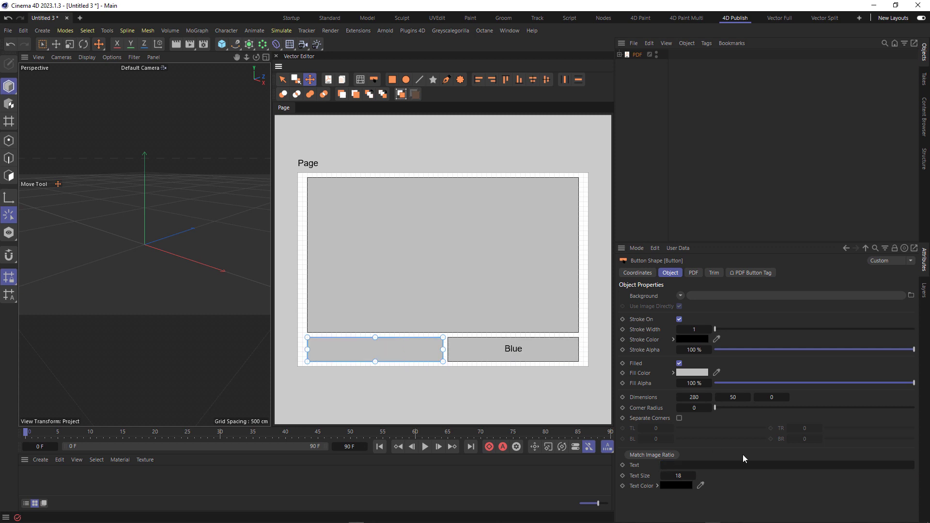
pyautogui.click(735, 464)
pyautogui.write('Bed')
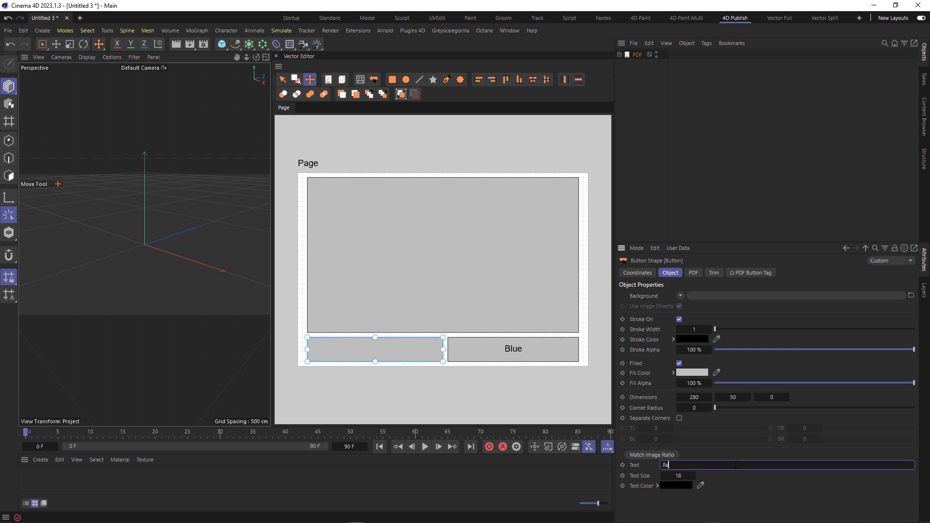
pyautogui.press('Return')
# Create two new materials and colour one blue and the other red
pyautogui.doubleClick(53, 481)
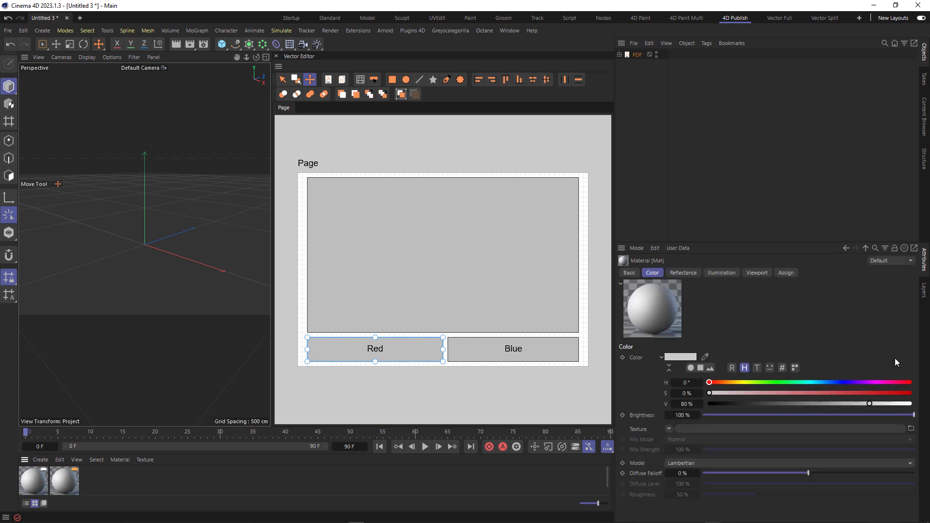
pyautogui.click(839, 382)
pyautogui.click(884, 393)
pyautogui.click(33, 480)
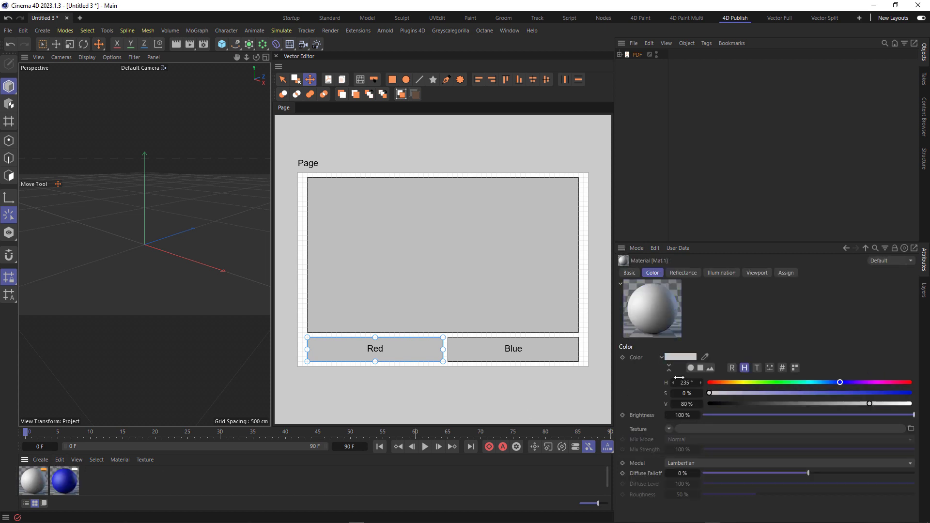
pyautogui.click(712, 382)
pyautogui.click(889, 392)
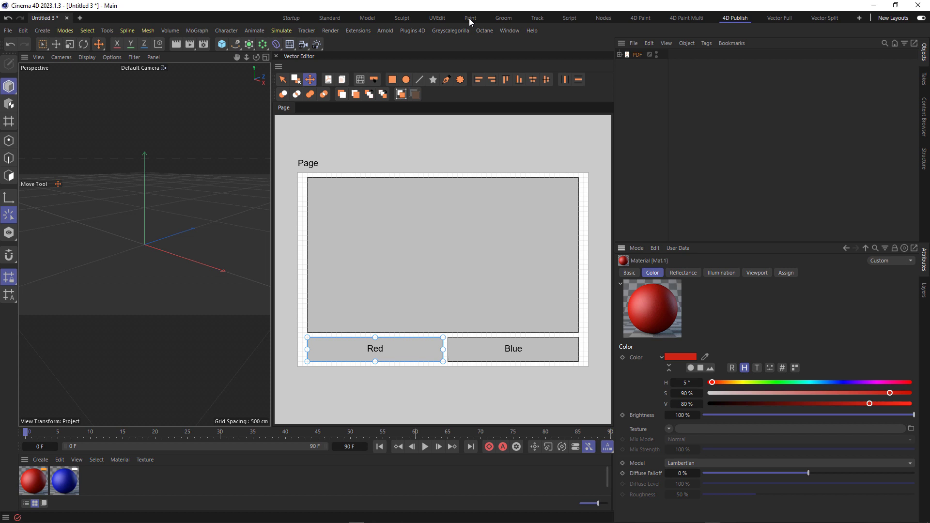
# Add a second cube and rename Cube.1 to RedCube and the other cube to BlueCube
pyautogui.doubleClick(222, 44)
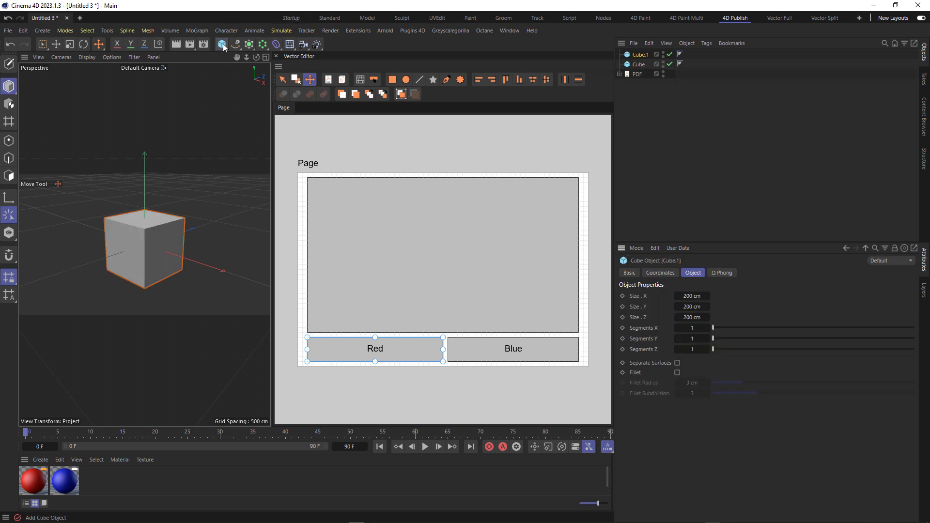
pyautogui.doubleClick(645, 56)
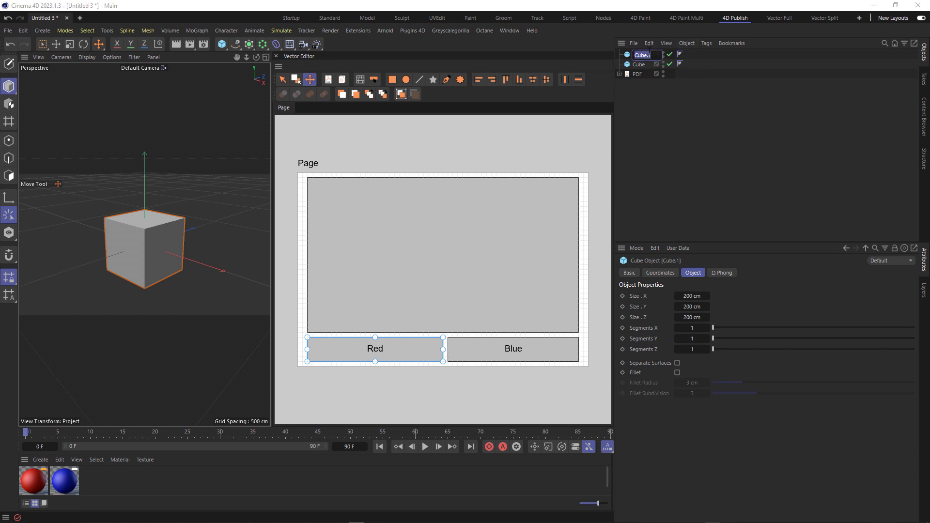
pyautogui.write('RedCube')
pyautogui.press('Return')
pyautogui.click(658, 64)
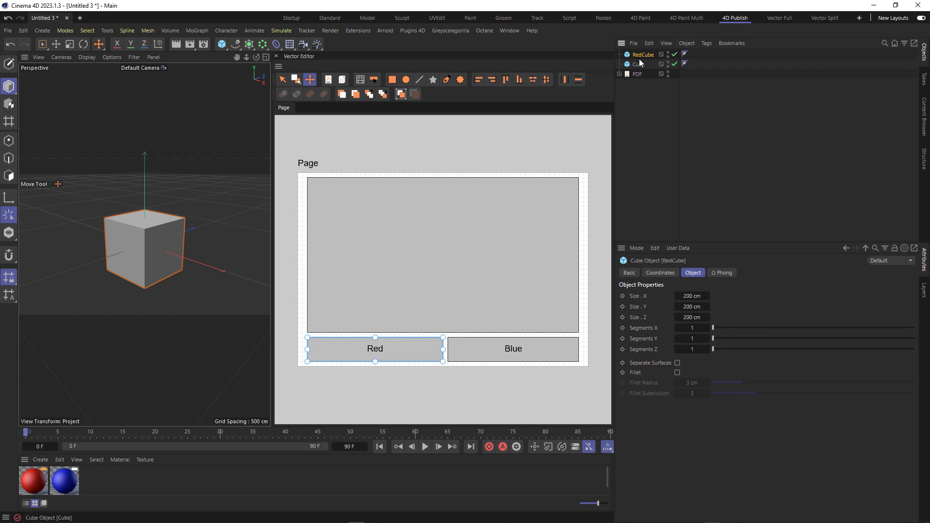
pyautogui.doubleClick(639, 64)
pyautogui.write('BlueCube')
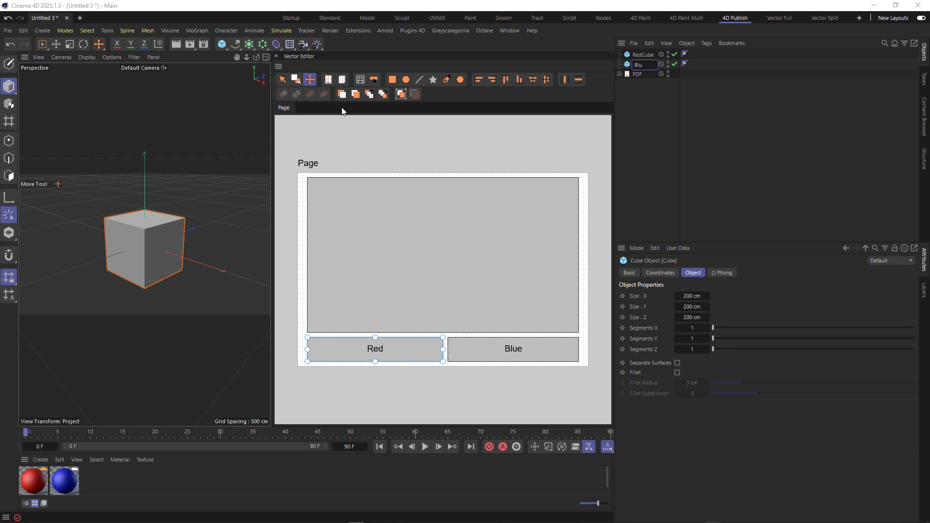
pyautogui.press('Return')
pyautogui.click(592, 144)
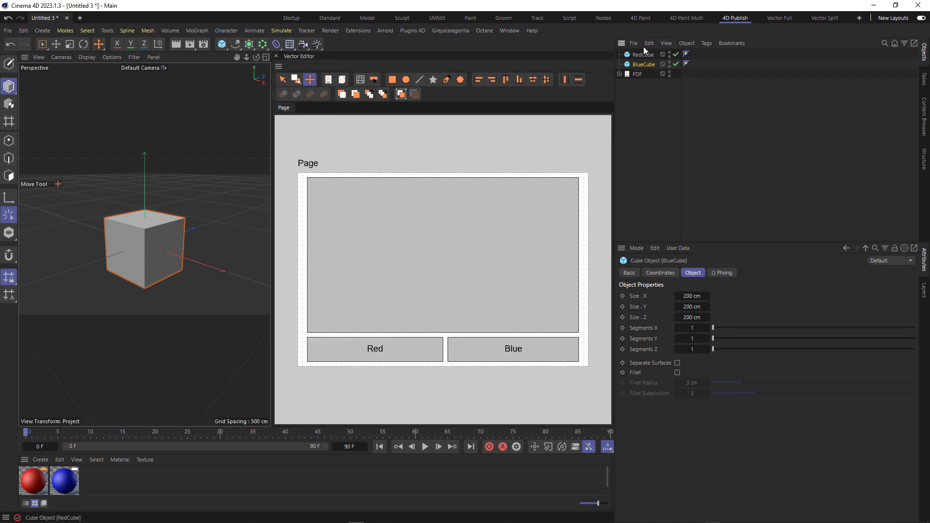
# Apply the blue material to BlueCube and the red material to RedCube
pyautogui.moveTo(515, 152); pyautogui.dragTo(644, 65)
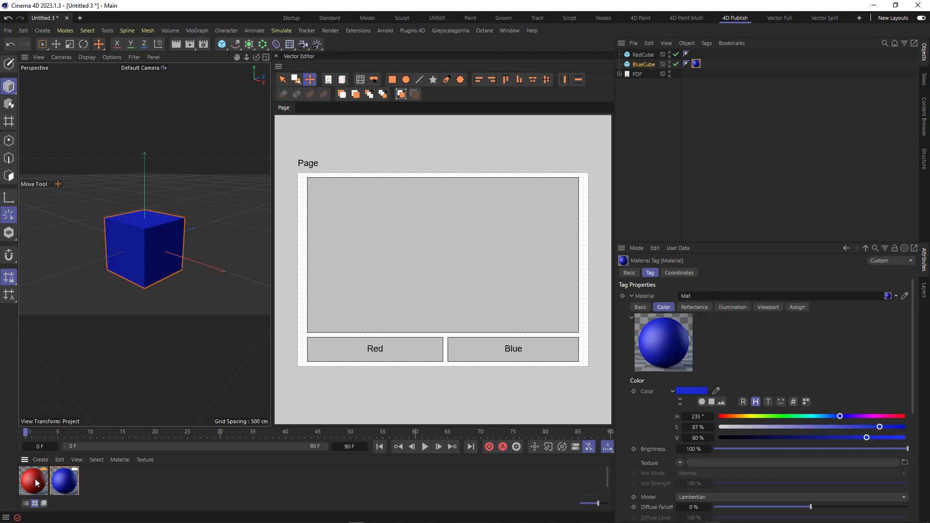
pyautogui.moveTo(38, 483); pyautogui.dragTo(642, 56)
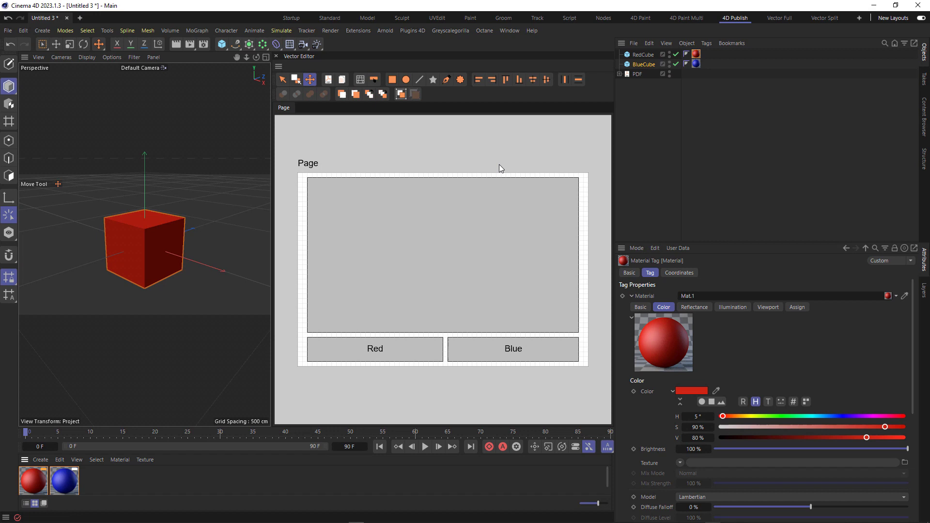
pyautogui.click(635, 80)
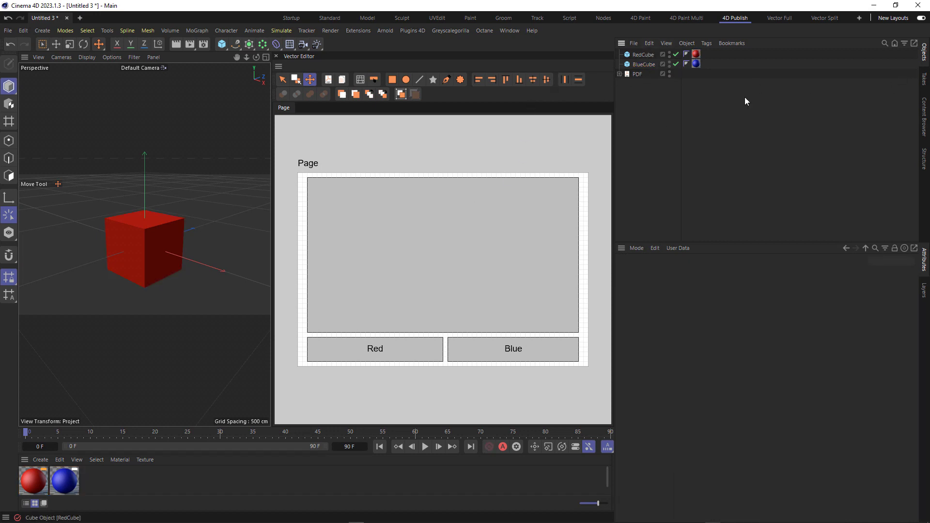
# Create two takes under Main, naming them BlueTake and RedTake
pyautogui.click(924, 79)
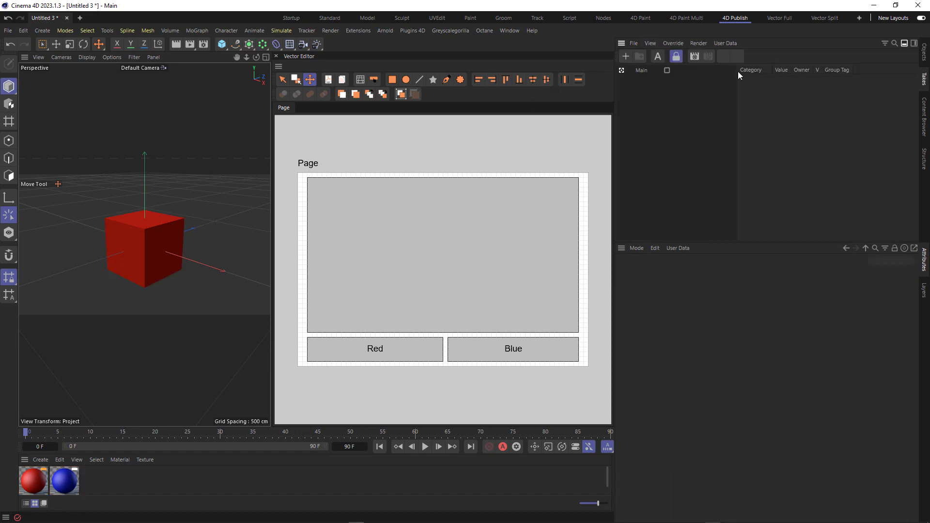
pyautogui.click(628, 55)
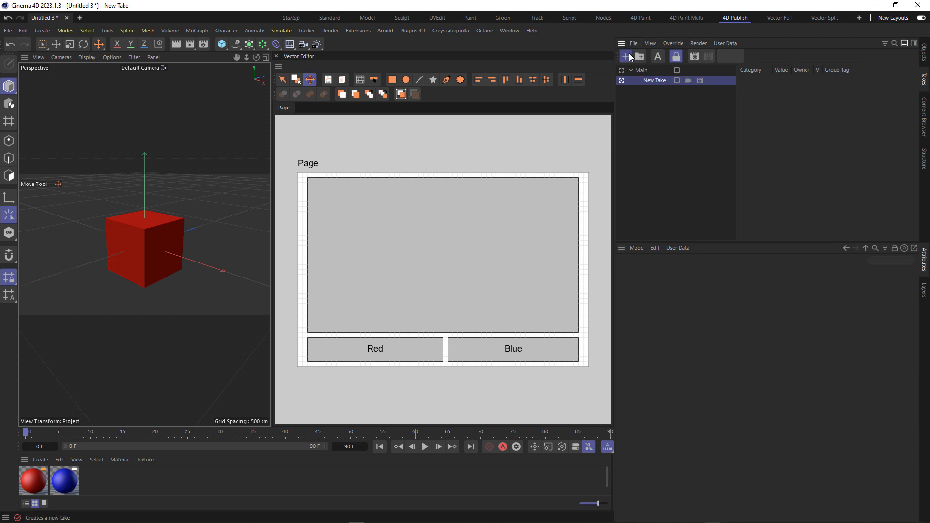
pyautogui.click(628, 54)
pyautogui.doubleClick(651, 81)
pyautogui.write('BlueTak')
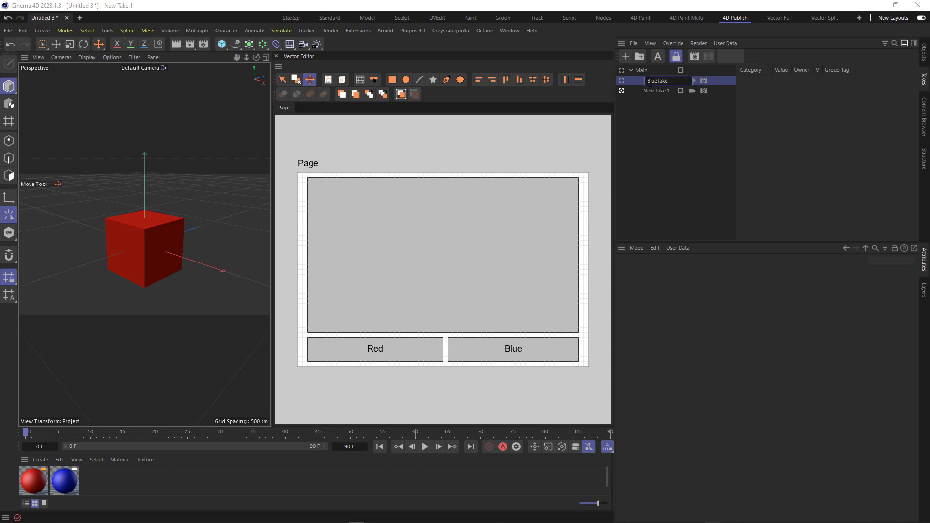
pyautogui.write('e')
pyautogui.doubleClick(650, 90)
pyautogui.write('R')
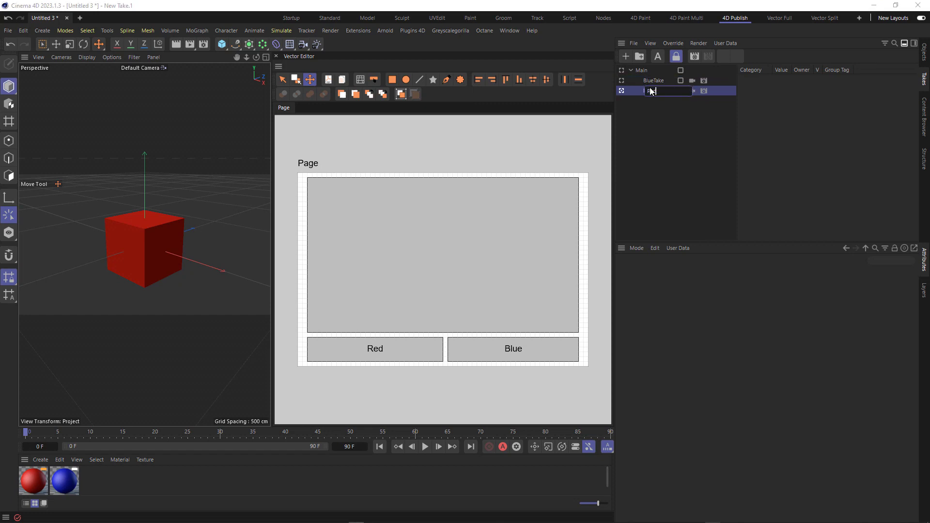
pyautogui.write('edTake')
pyautogui.press('Return')
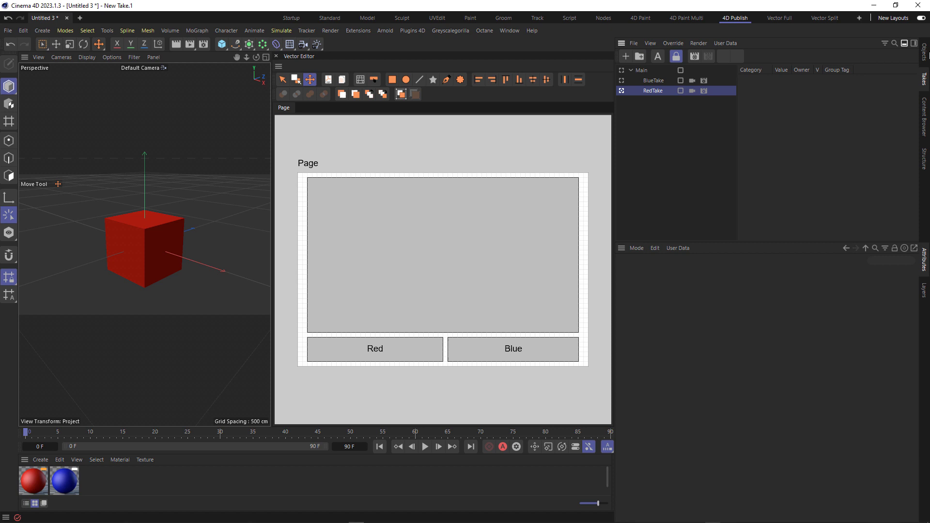
pyautogui.click(924, 51)
# Assign both cubes to RedTake and hide BlueCube there so only the red cube shows
pyautogui.click(646, 55)
pyautogui.keyDown('ctrl'); pyautogui.click(646, 65); pyautogui.keyUp('ctrl')
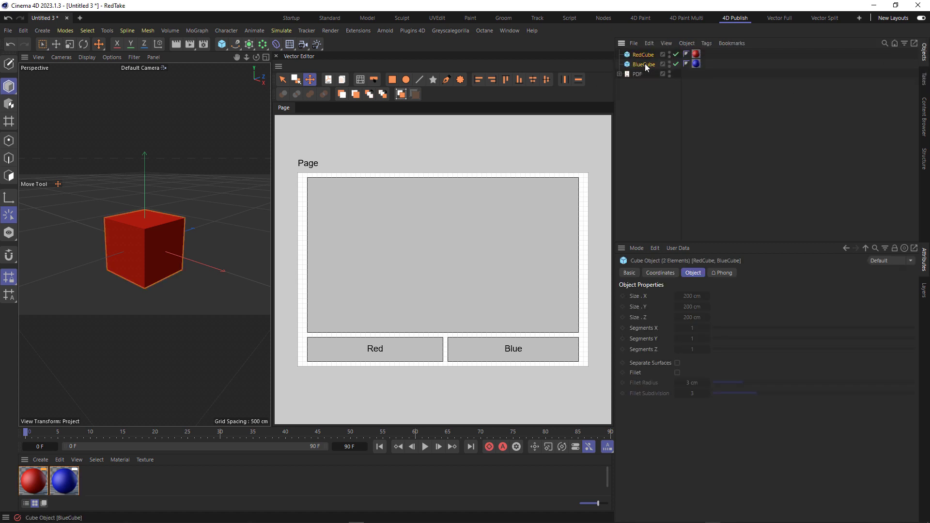
pyautogui.rightClick(646, 66)
pyautogui.click(772, 193)
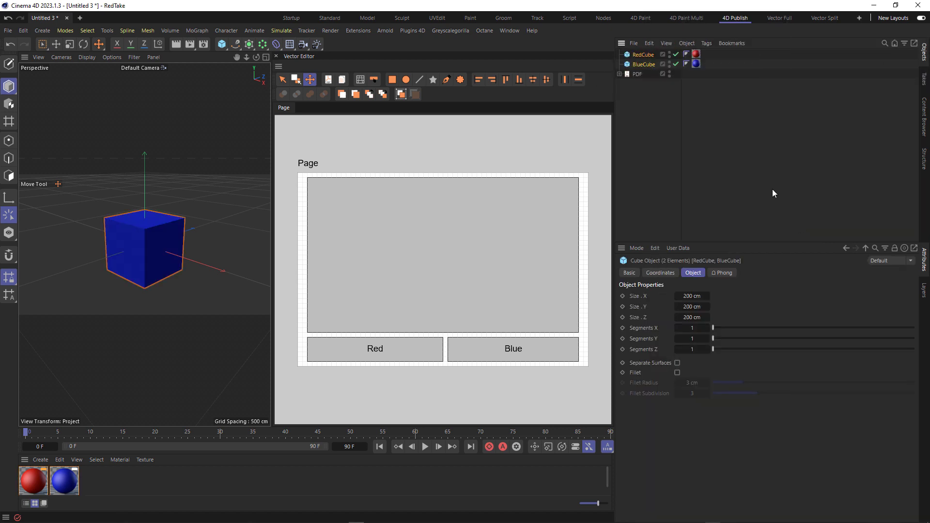
pyautogui.rightClick(646, 64)
pyautogui.moveTo(734, 222)
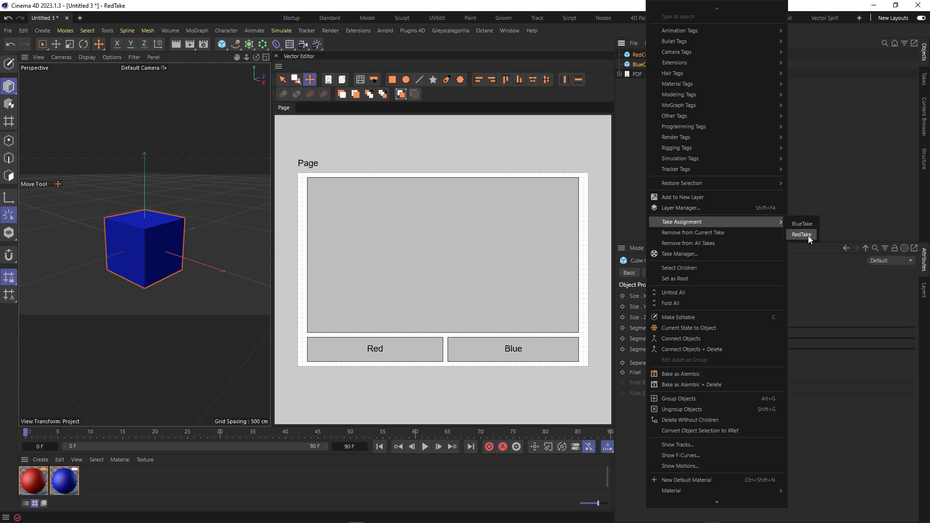
pyautogui.click(807, 236)
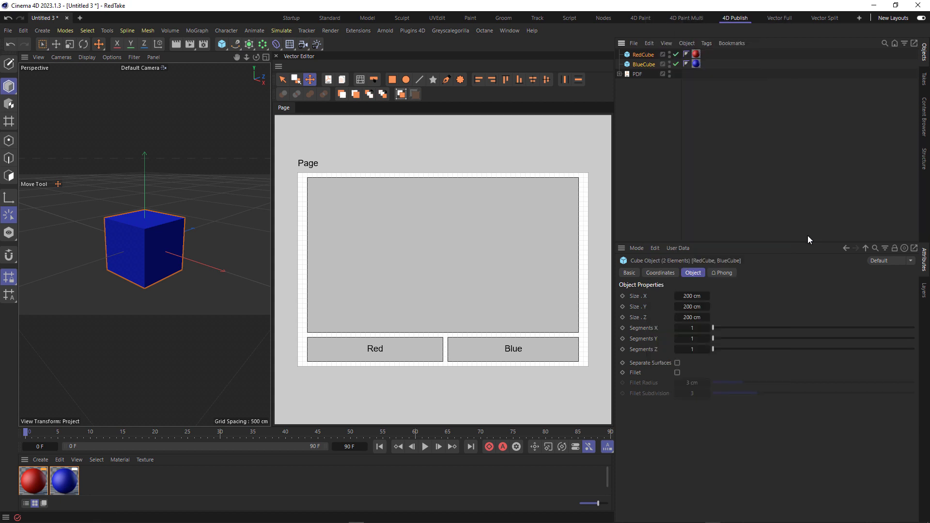
pyautogui.click(925, 80)
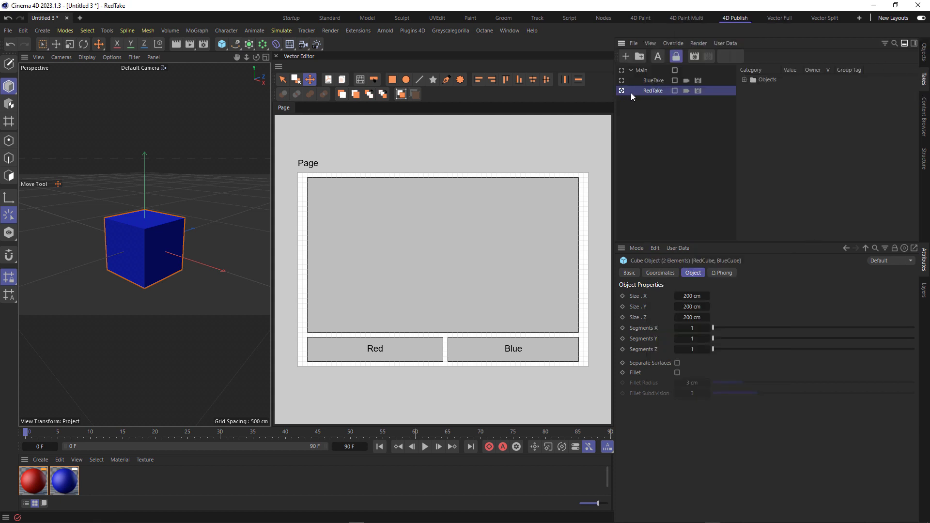
pyautogui.click(925, 52)
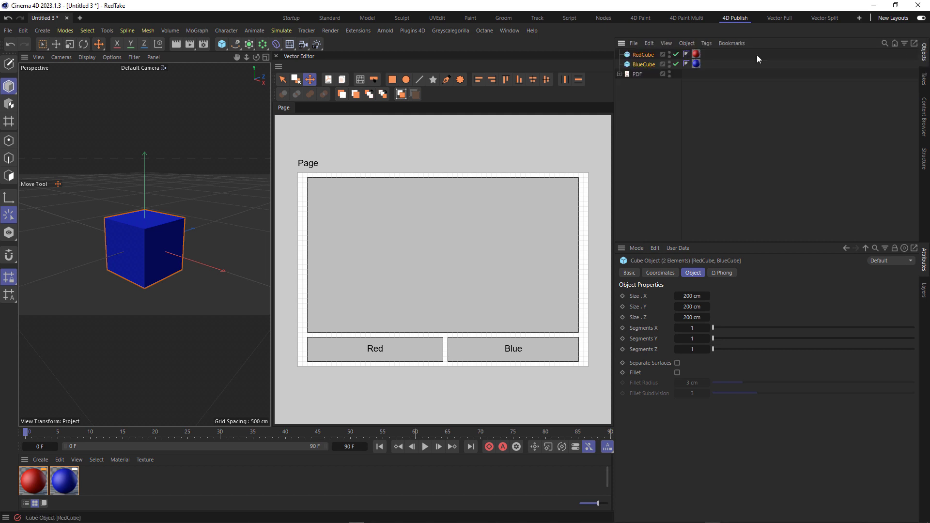
pyautogui.click(669, 62)
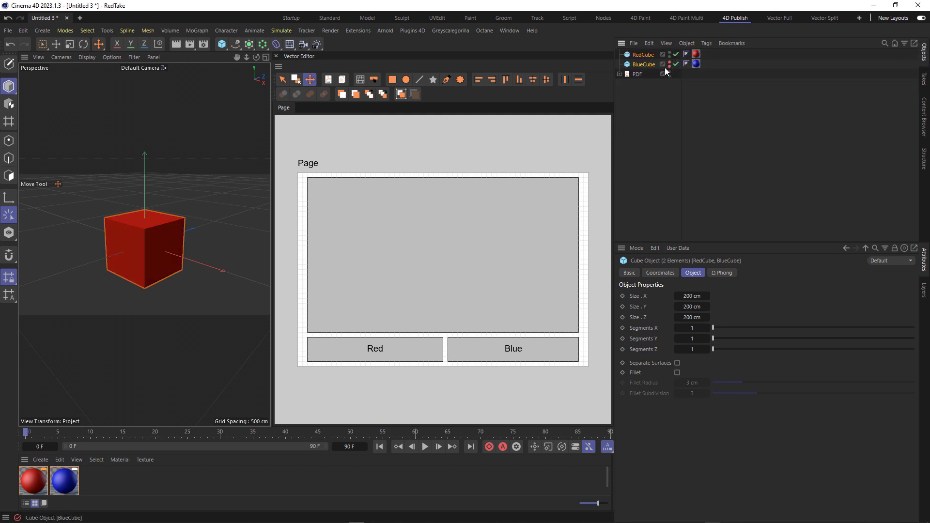
# Activate BlueTake to check the blue cube, then deselect the cubes
pyautogui.click(924, 80)
pyautogui.click(622, 81)
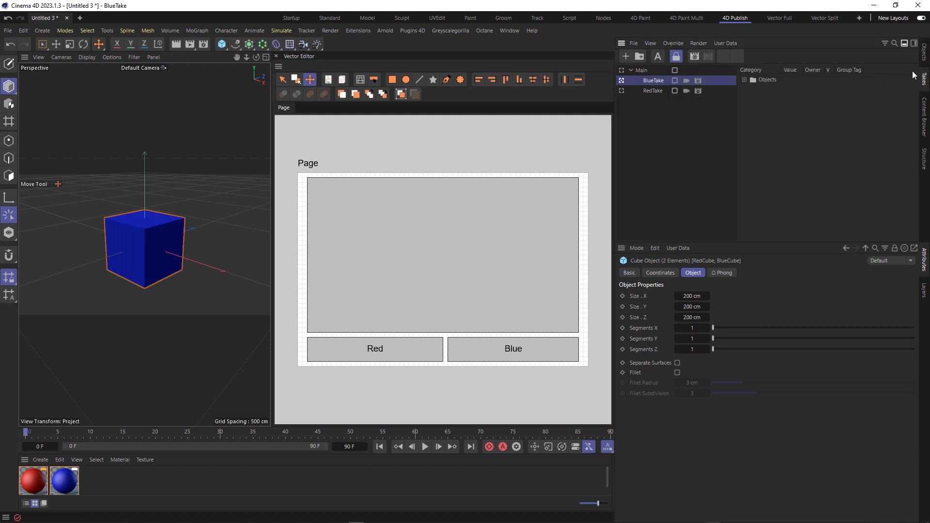
pyautogui.click(925, 53)
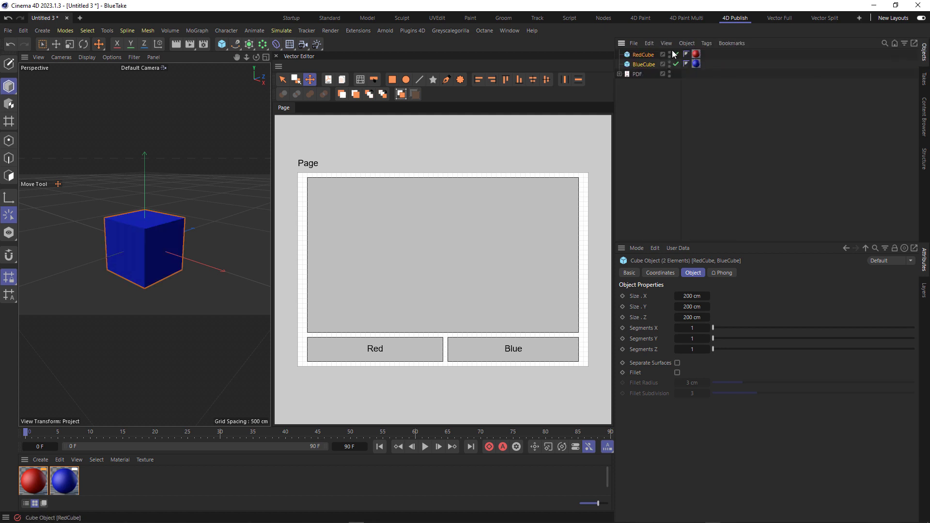
pyautogui.click(726, 117)
# Toggle between RedTake and BlueTake to test them, then make Main the active take
pyautogui.click(924, 80)
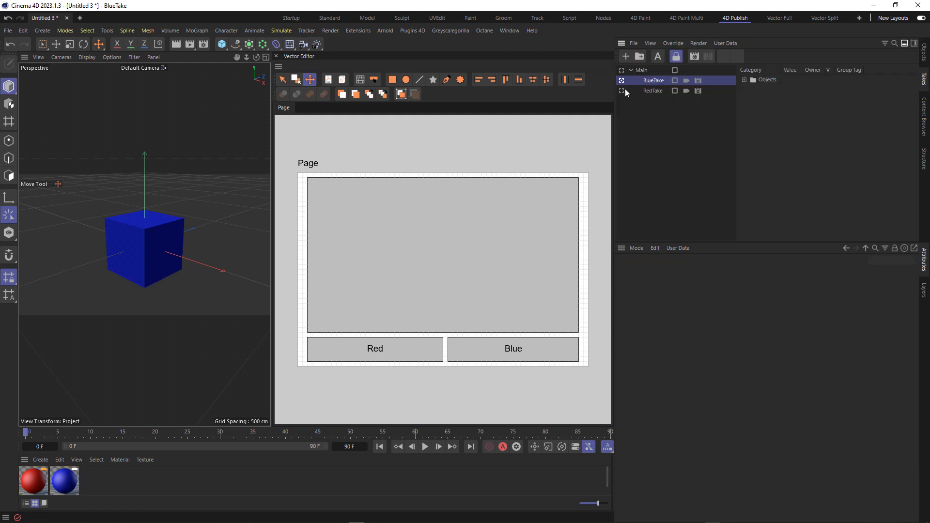
pyautogui.click(622, 91)
pyautogui.click(622, 80)
pyautogui.click(621, 91)
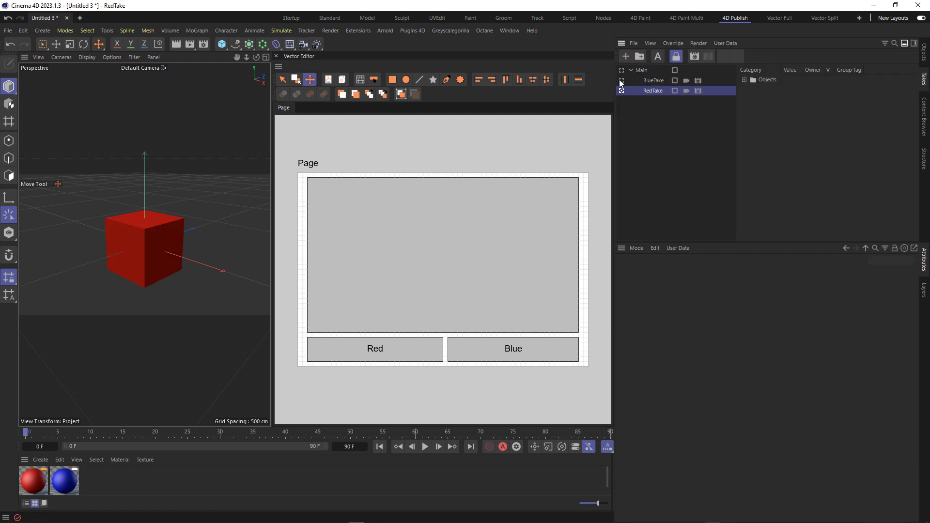
pyautogui.click(622, 81)
pyautogui.click(621, 90)
pyautogui.click(621, 81)
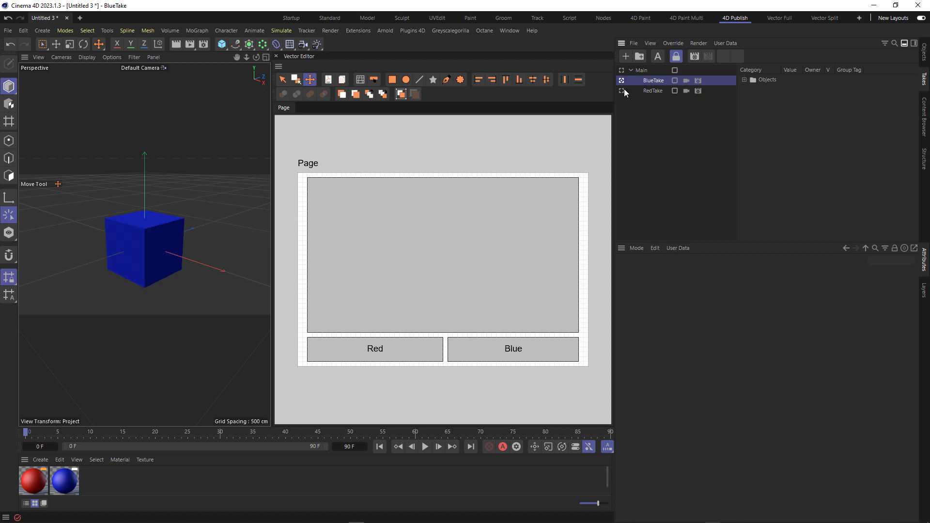
pyautogui.click(623, 90)
pyautogui.click(621, 80)
pyautogui.click(638, 70)
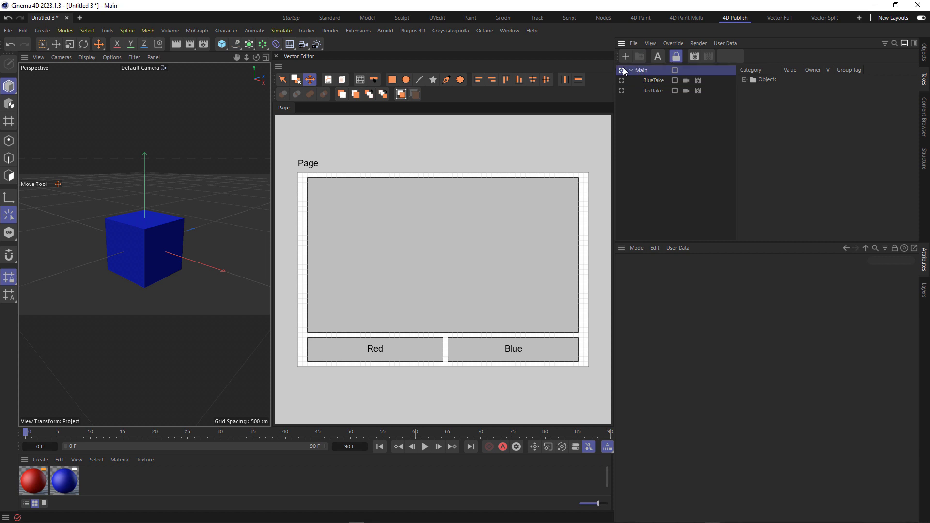
pyautogui.click(925, 54)
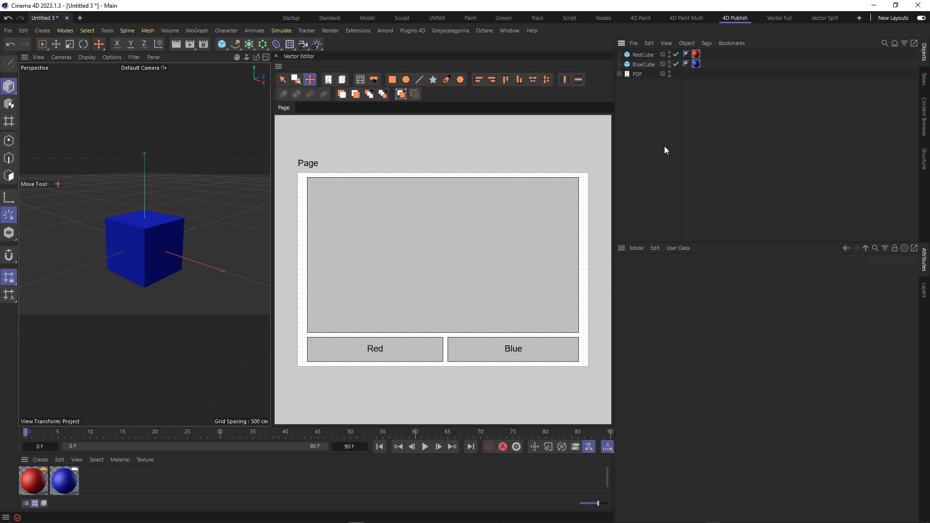
# Expand the PDF hierarchy, select the 3D View and set its PDF Take to RedTake
pyautogui.click(631, 74)
pyautogui.click(620, 74)
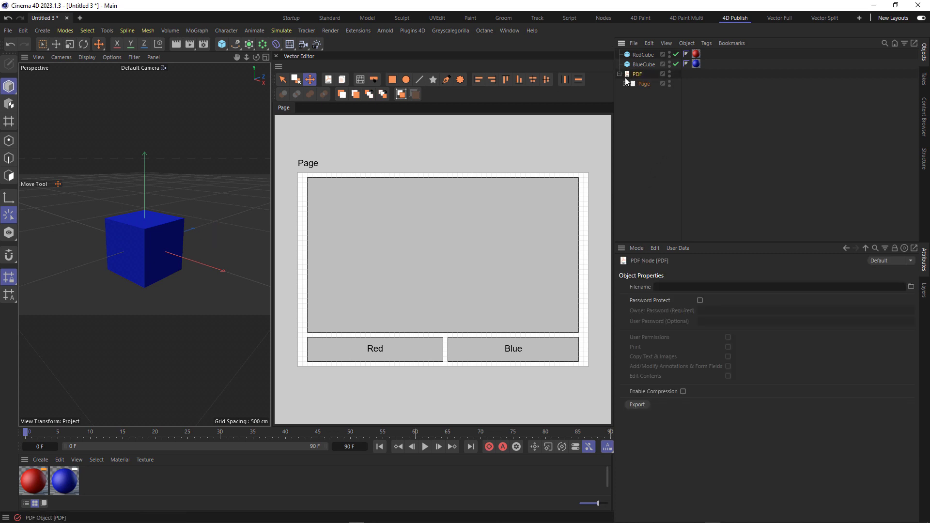
pyautogui.click(625, 83)
pyautogui.click(645, 94)
pyautogui.click(631, 93)
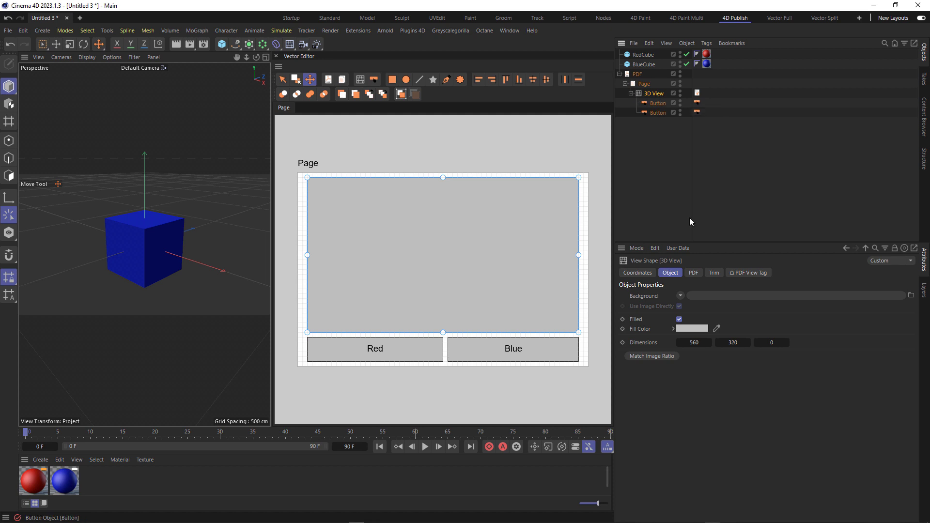
pyautogui.click(693, 274)
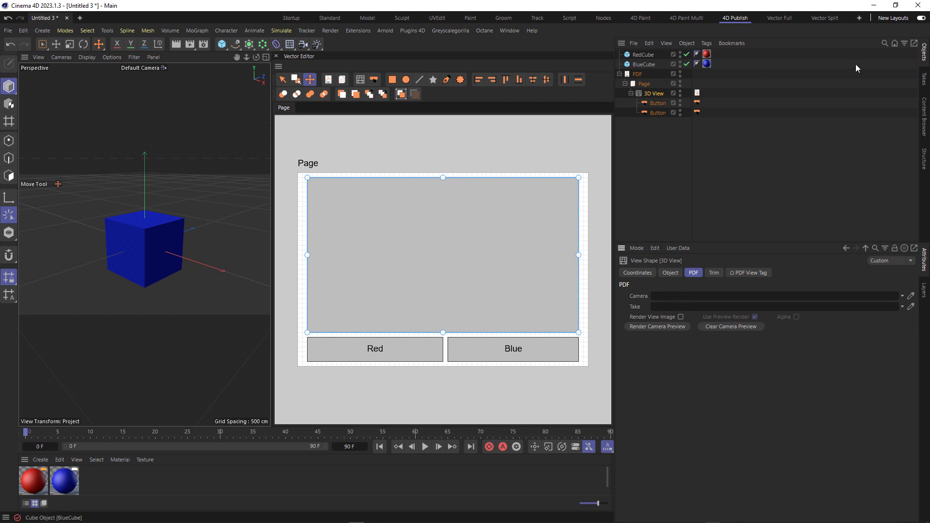
pyautogui.click(923, 79)
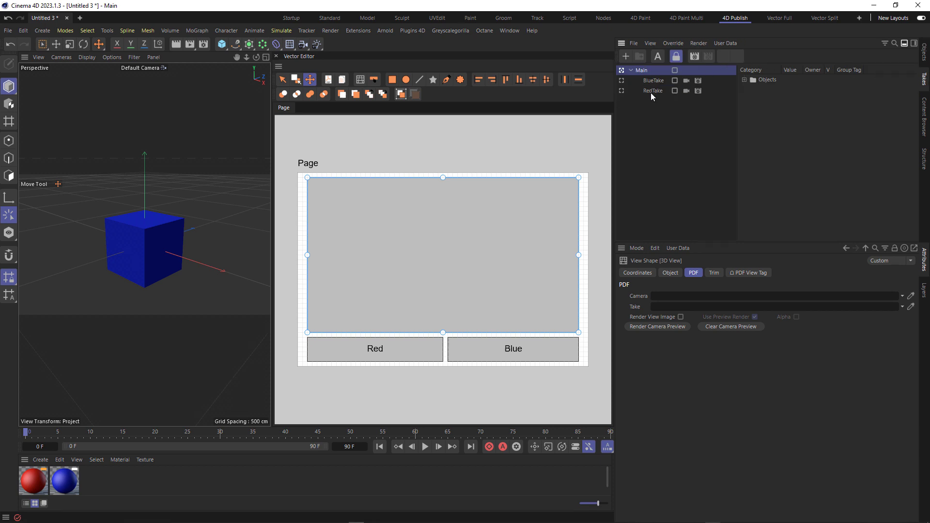
pyautogui.moveTo(653, 92); pyautogui.dragTo(664, 307)
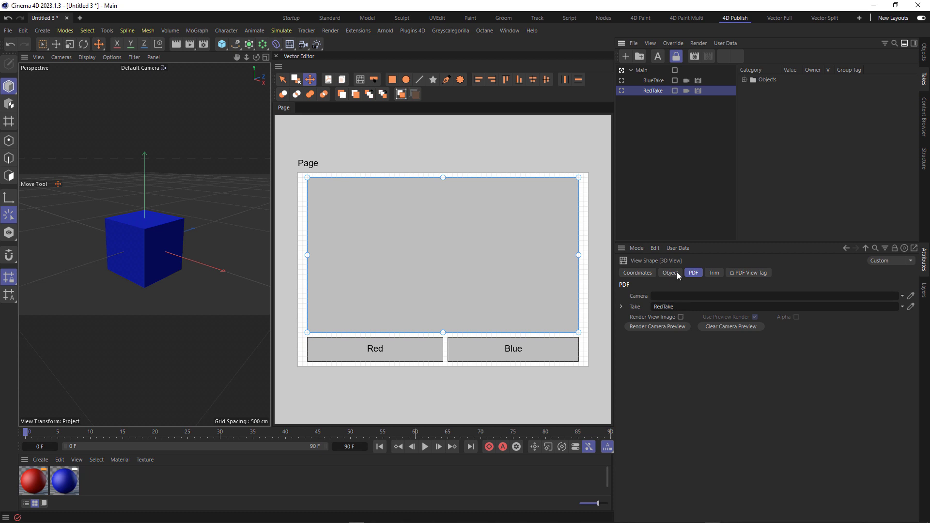
# Link the Red button to RedTake and the Blue button to BlueTake
pyautogui.click(392, 347)
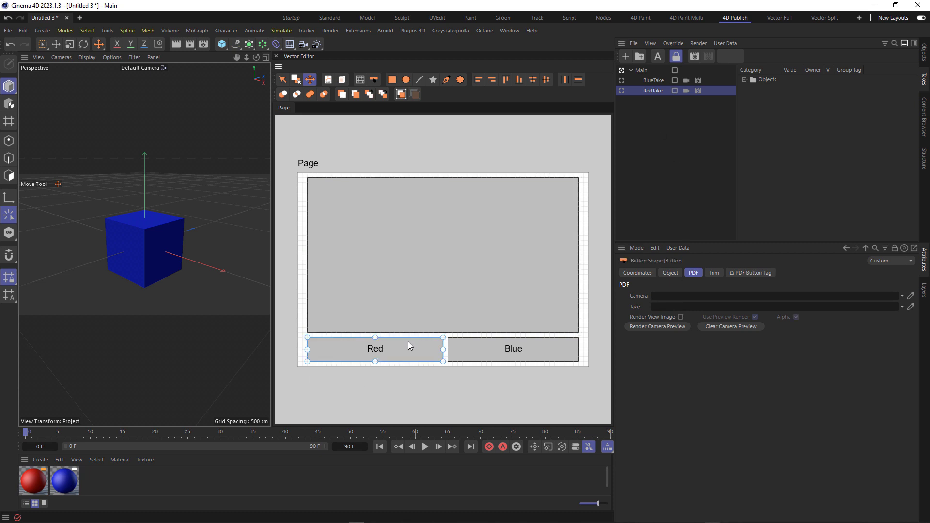
pyautogui.moveTo(651, 90); pyautogui.dragTo(672, 308)
pyautogui.click(494, 348)
pyautogui.moveTo(649, 80); pyautogui.dragTo(696, 306)
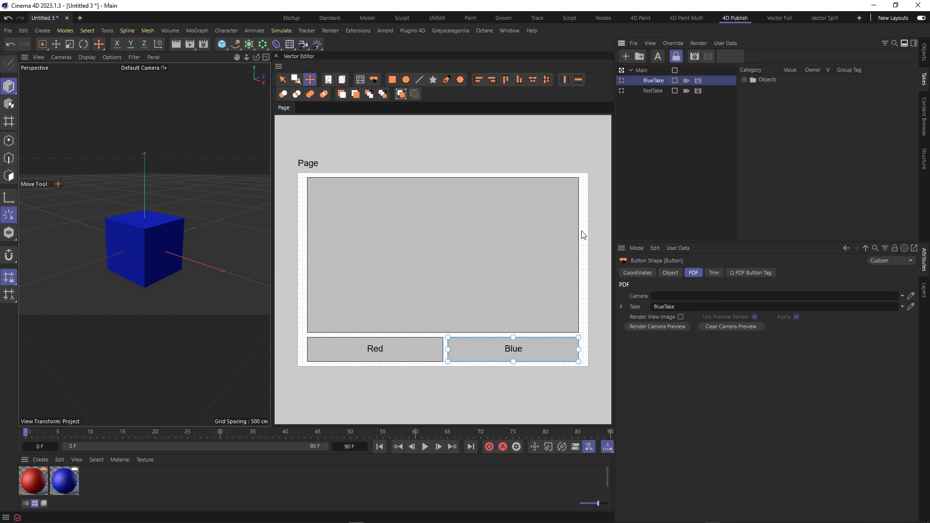
pyautogui.click(923, 53)
# Export the PDF to d:\temp\test and open the resulting test.pdf full screen
pyautogui.click(638, 74)
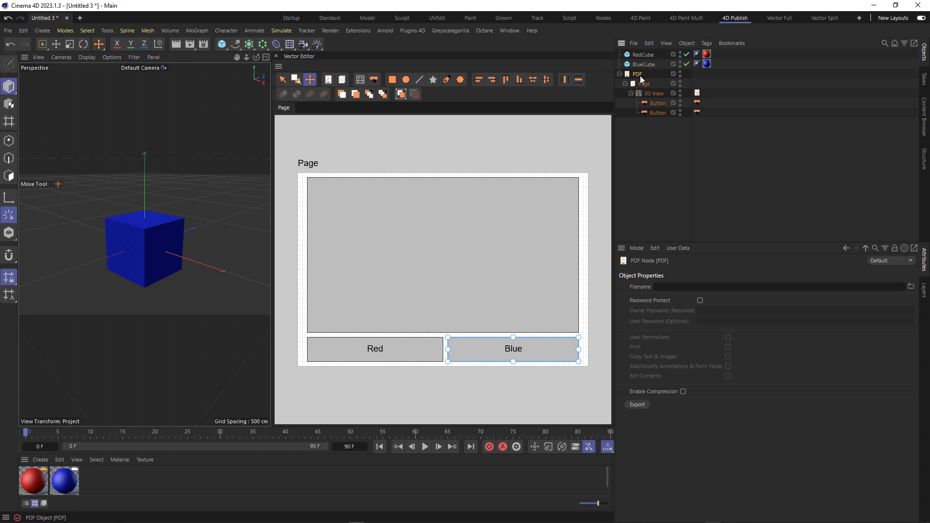
pyautogui.click(734, 286)
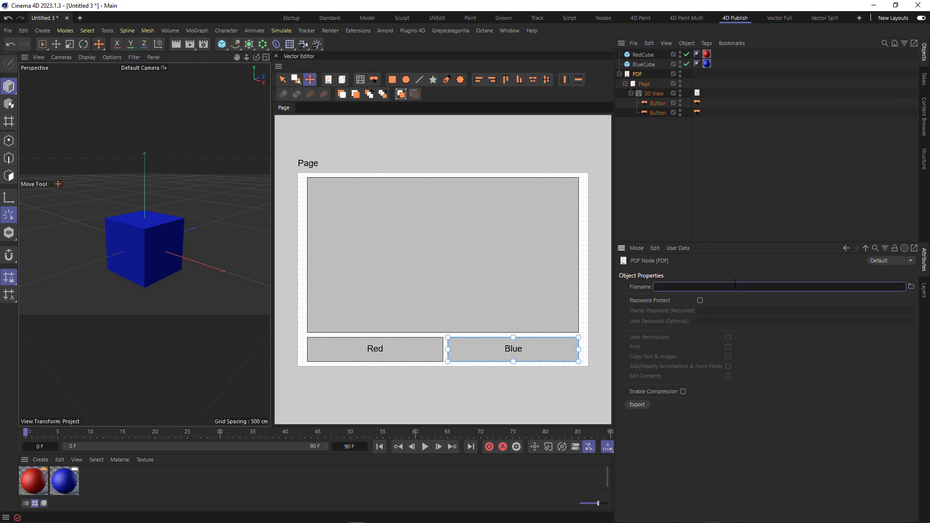
pyautogui.write('d:\\temp\\test')
pyautogui.click(637, 404)
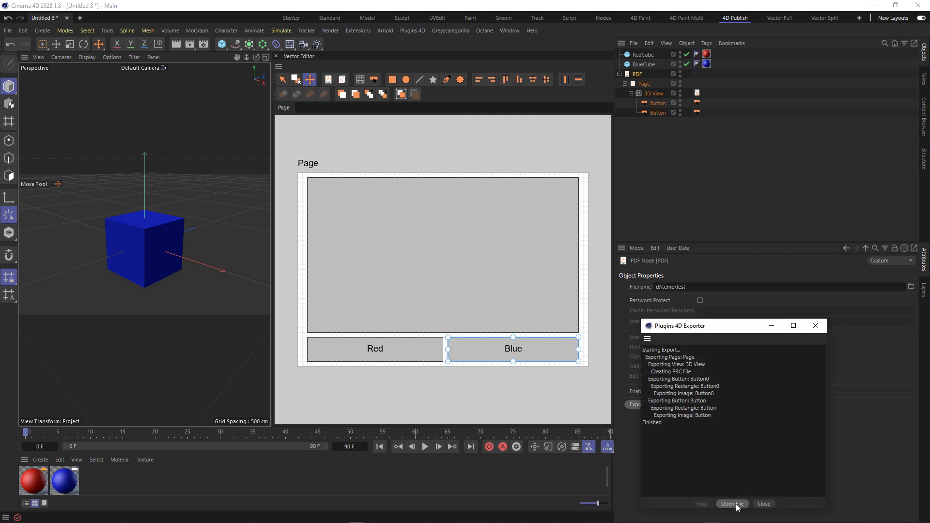
pyautogui.click(733, 504)
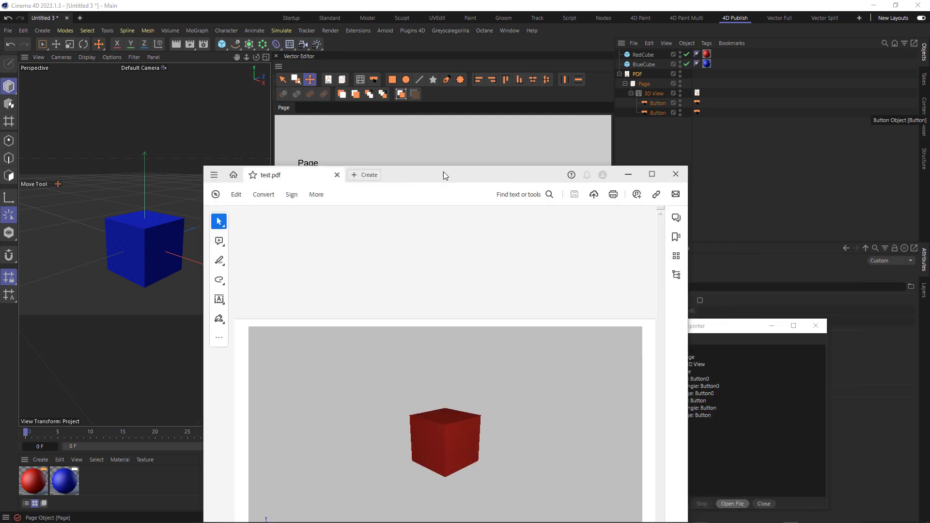
pyautogui.moveTo(443, 172); pyautogui.dragTo(353, 5)
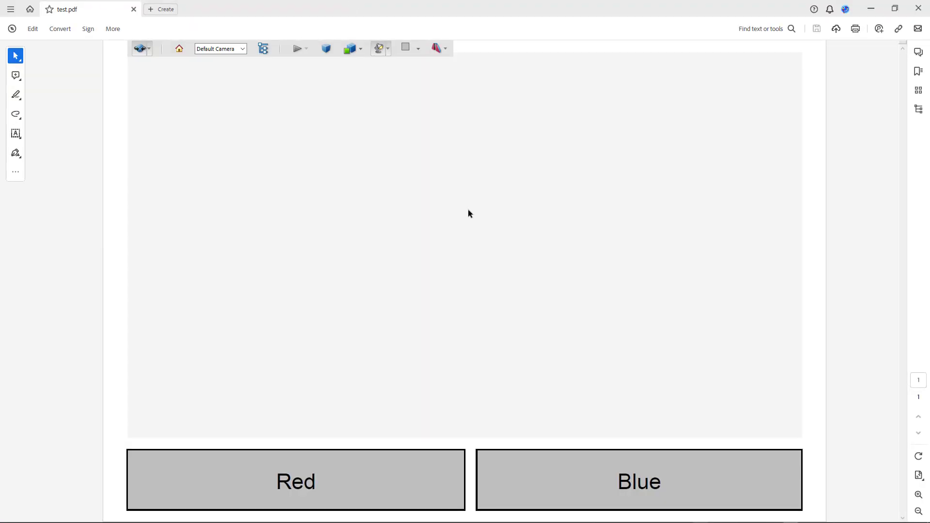
# Activate and orbit the 3D view, then try the Blue and Red buttons
pyautogui.click(468, 209)
pyautogui.moveTo(482, 176); pyautogui.dragTo(399, 234)
pyautogui.click(622, 490)
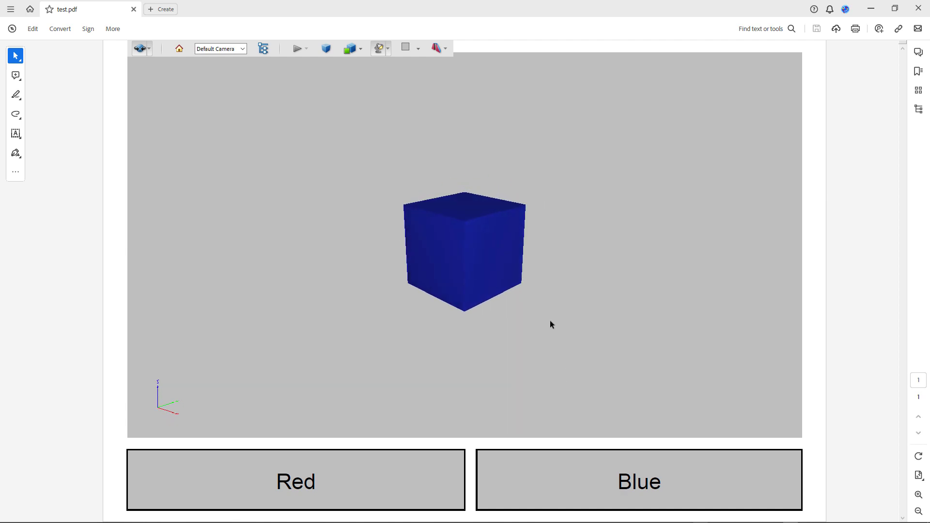
pyautogui.click(326, 456)
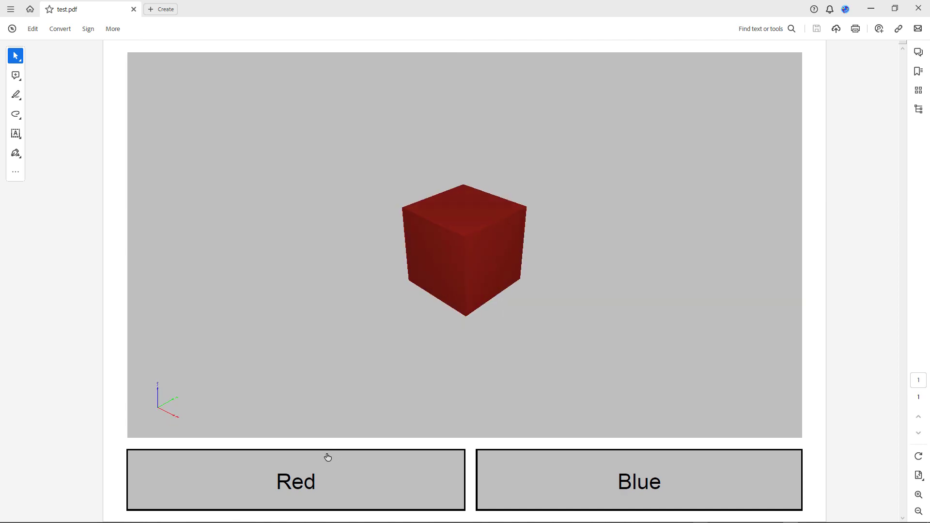
pyautogui.click(650, 503)
# Flip repeatedly between the Red and Blue buttons, ending on the blue cube
pyautogui.click(395, 490)
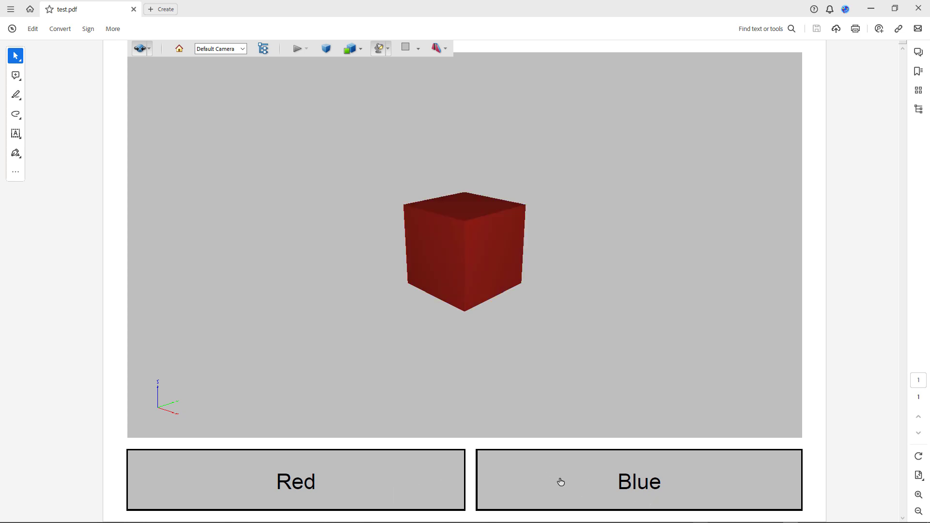
pyautogui.click(575, 481)
pyautogui.click(592, 470)
pyautogui.click(429, 468)
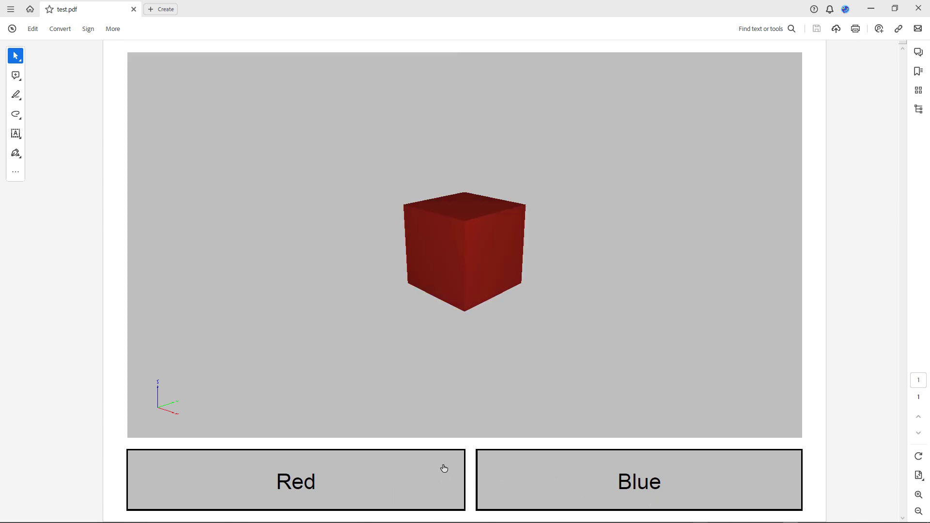
pyautogui.click(564, 472)
pyautogui.click(375, 481)
pyautogui.click(557, 487)
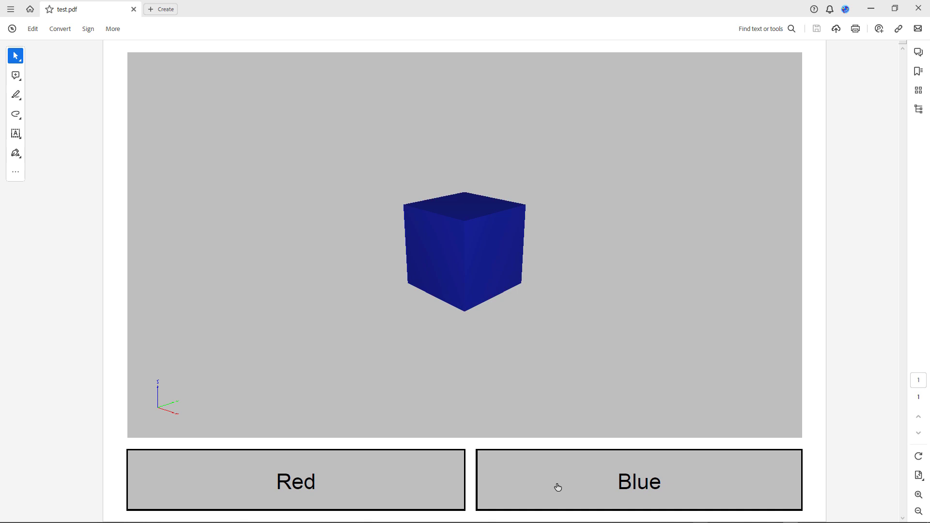
pyautogui.click(379, 481)
pyautogui.click(565, 473)
pyautogui.click(396, 483)
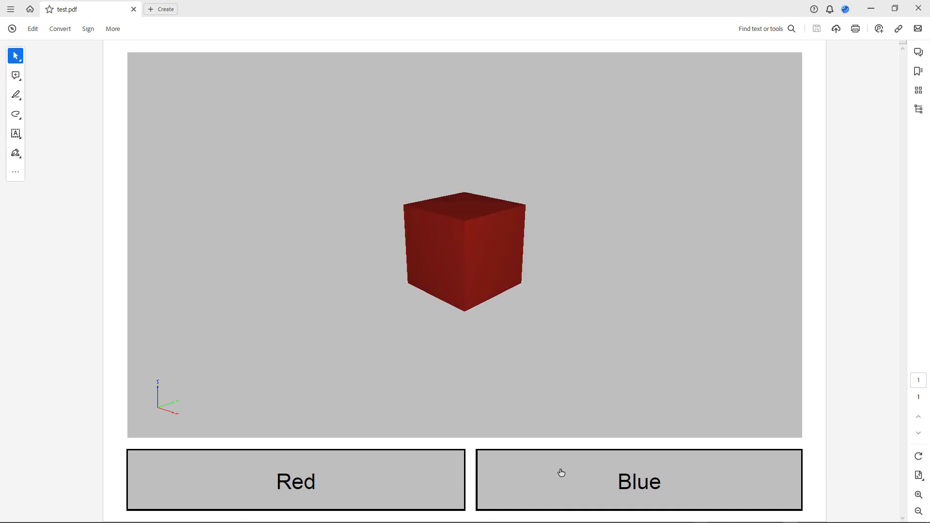
pyautogui.click(560, 473)
pyautogui.click(397, 479)
pyautogui.click(555, 468)
pyautogui.click(396, 471)
pyautogui.click(543, 470)
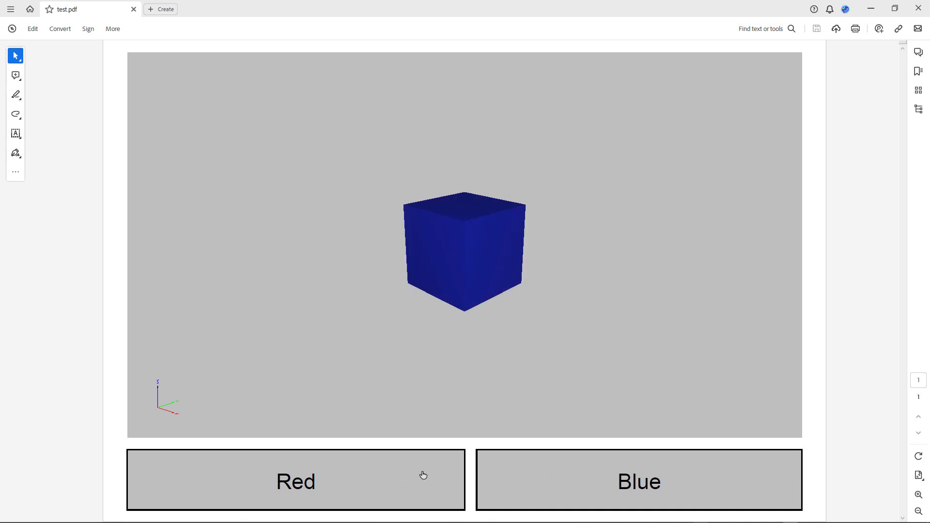
pyautogui.click(423, 474)
pyautogui.click(539, 472)
pyautogui.click(397, 476)
pyautogui.click(536, 476)
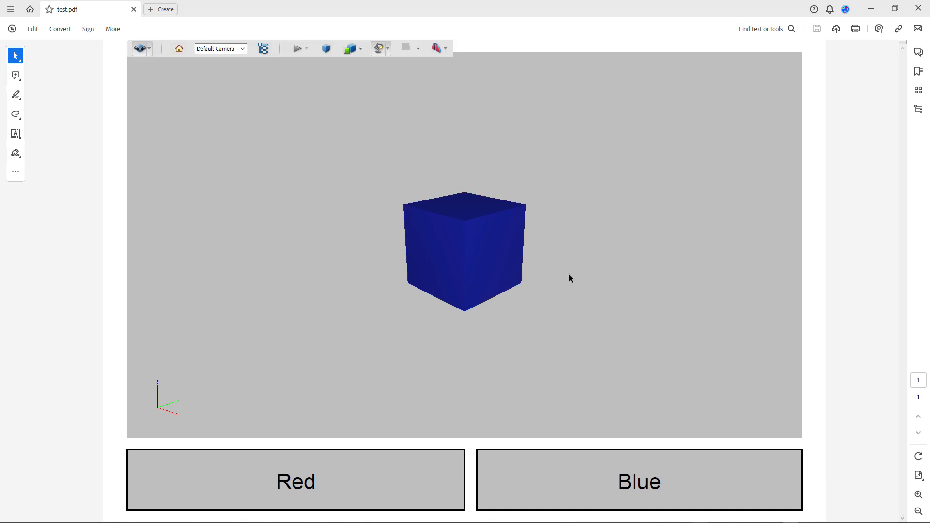
# Show the Model Tree with RedCube and BlueCube expanded, then press Red and Blue
pyautogui.click(262, 49)
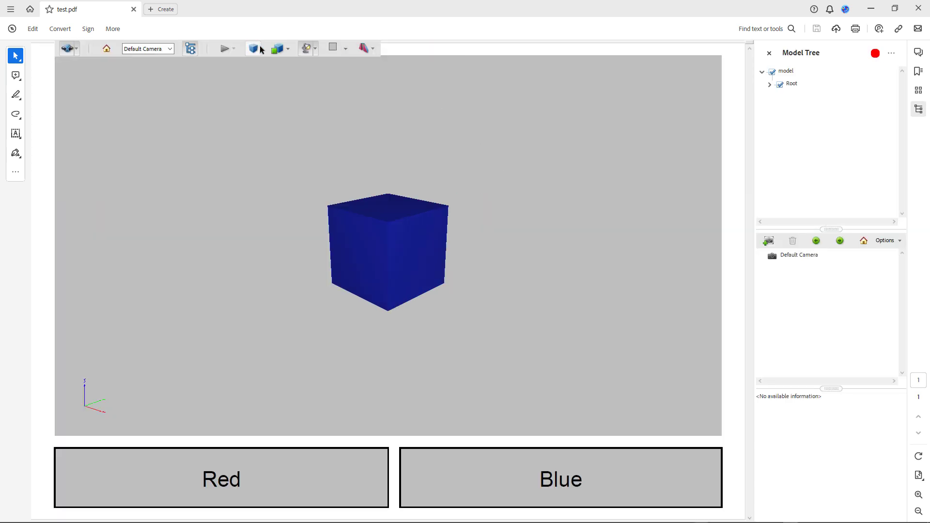
pyautogui.click(770, 85)
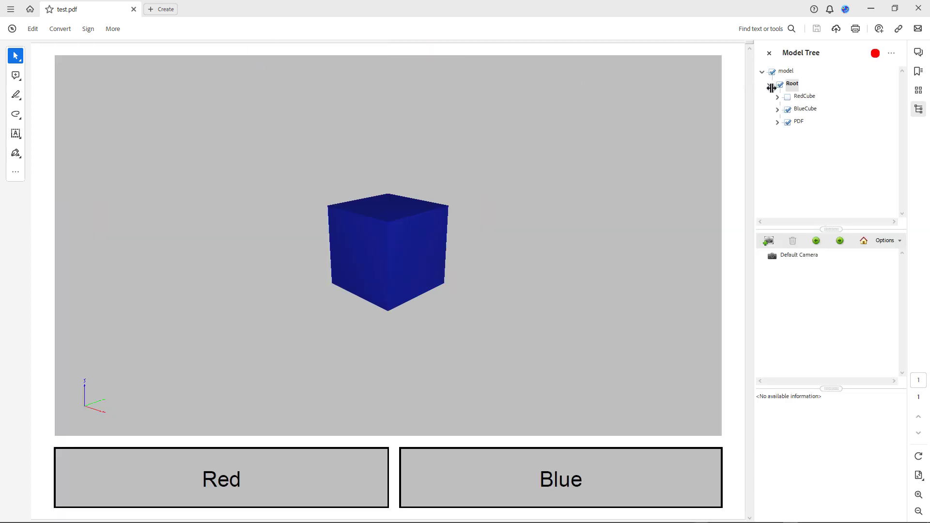
pyautogui.click(775, 98)
pyautogui.click(777, 122)
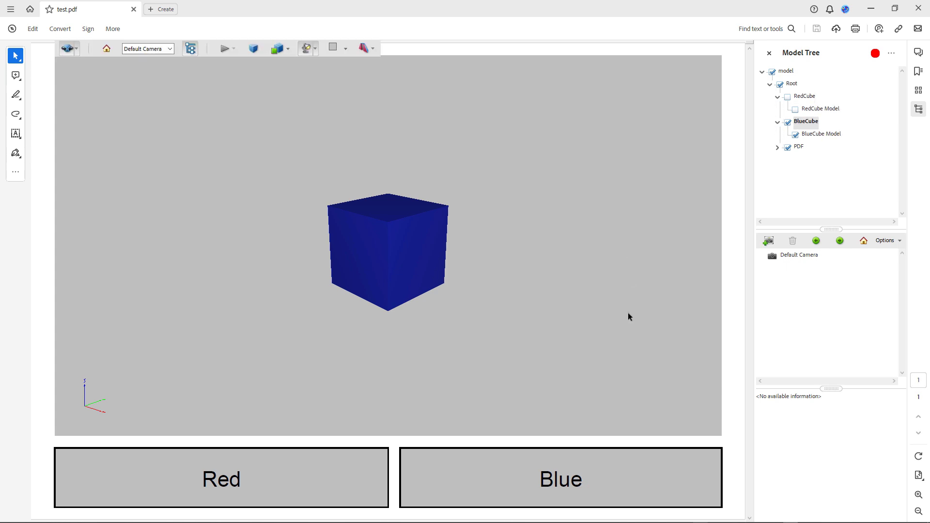
pyautogui.click(233, 476)
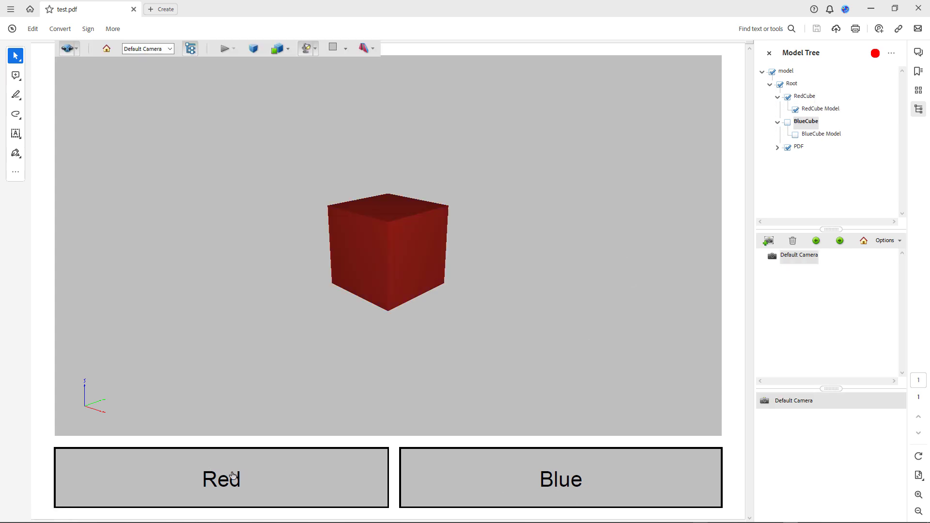
pyautogui.click(590, 475)
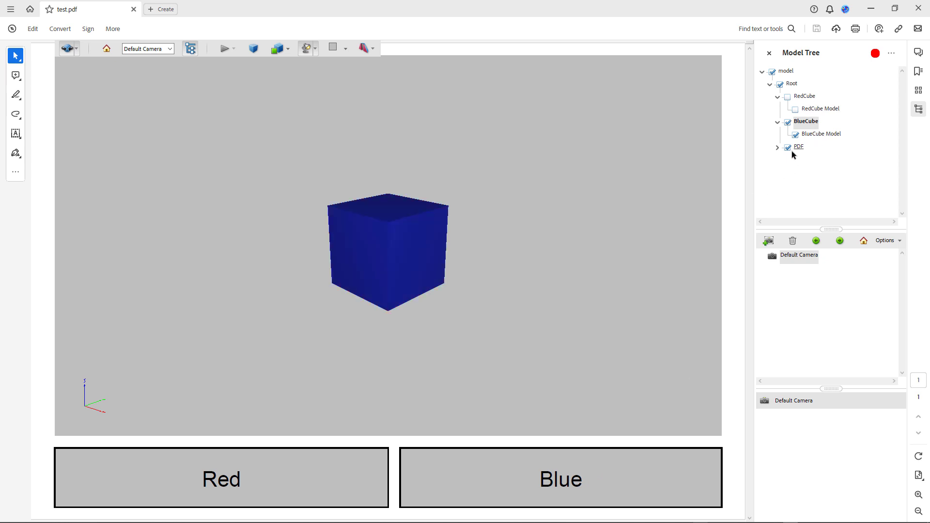